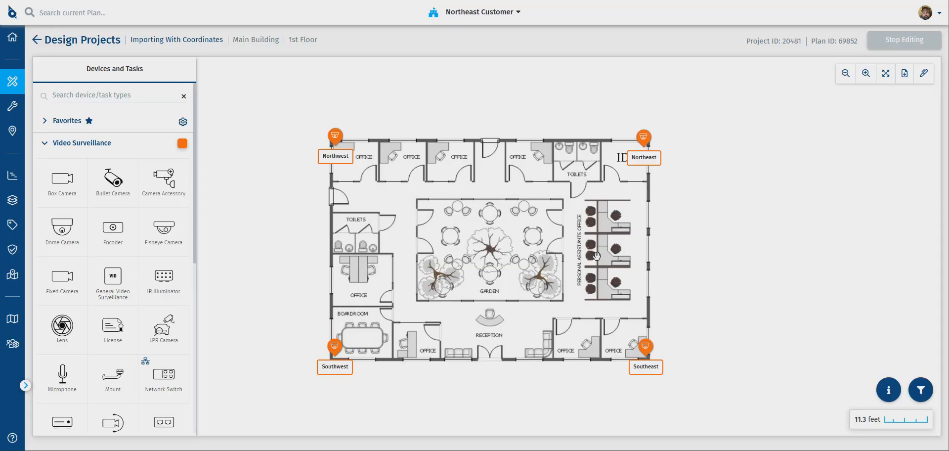
Step: Switch to the device export in Excel and copy the Southeast row's project and plan IDs into rows 6 and 7
{"action": "key", "text": "alt+Tab"}
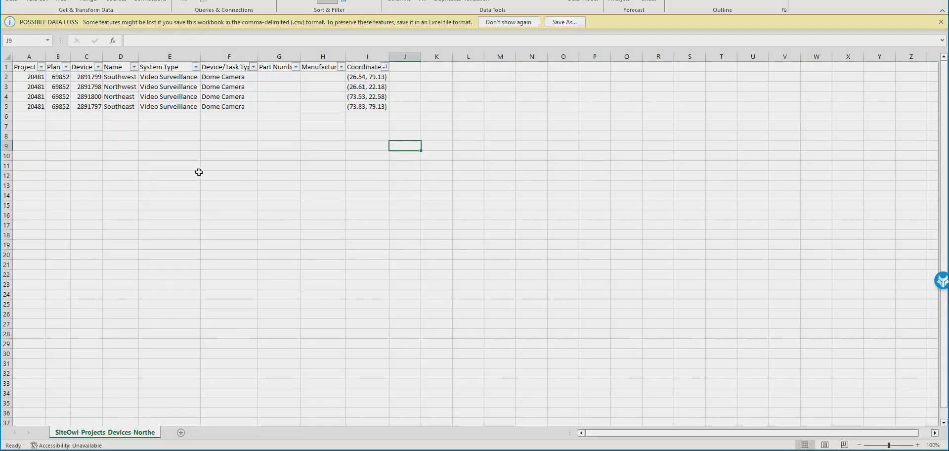
{"action": "left_click", "coordinate": [31, 108]}
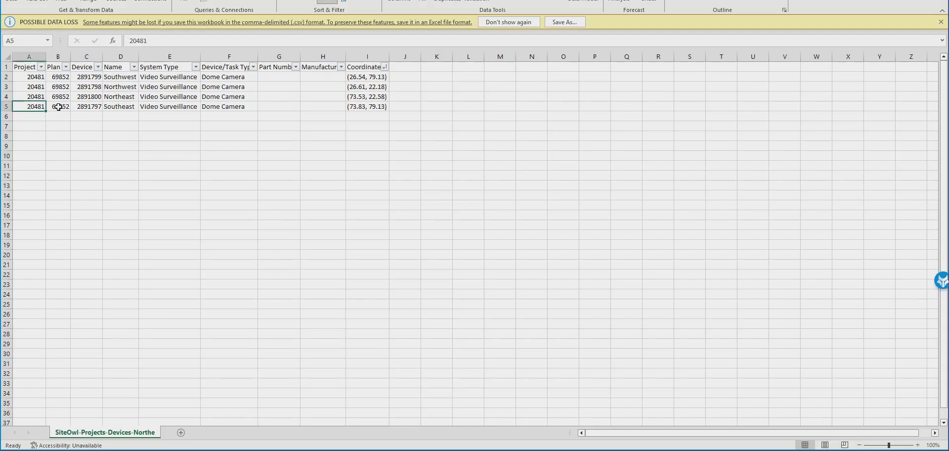
{"action": "left_click", "coordinate": [59, 107], "text": "shift"}
{"action": "key", "text": "ctrl+c"}
{"action": "left_click", "coordinate": [33, 122]}
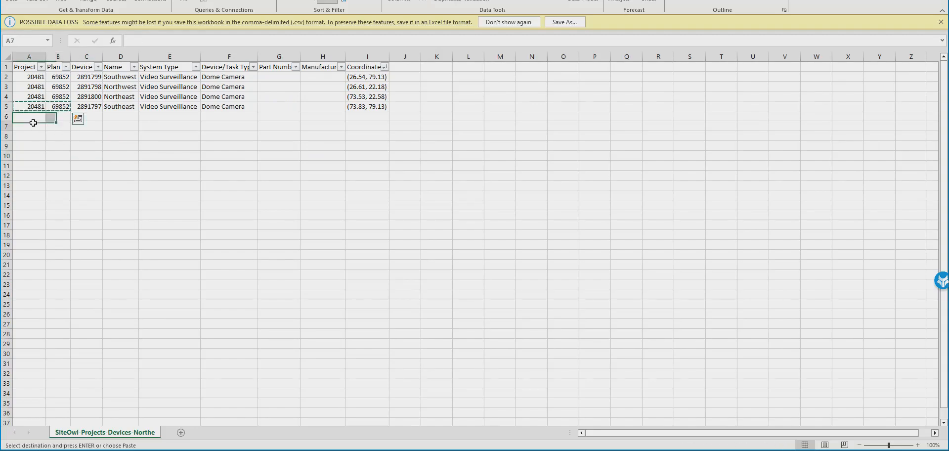
{"action": "key", "text": "ctrl+v"}
{"action": "left_click", "coordinate": [41, 125]}
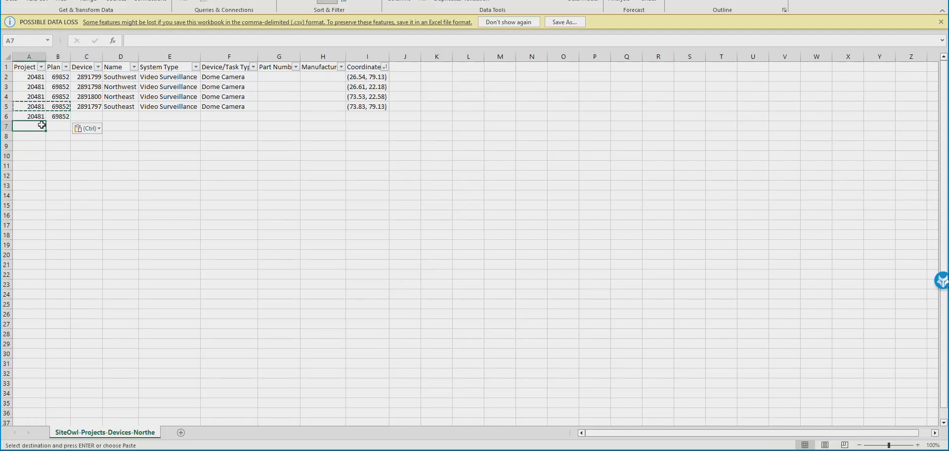
{"action": "key", "text": "ctrl+v"}
{"action": "left_click", "coordinate": [98, 186]}
Step: Enter new1 and new2 as the device IDs in rows 6 and 7
{"action": "left_click", "coordinate": [82, 120]}
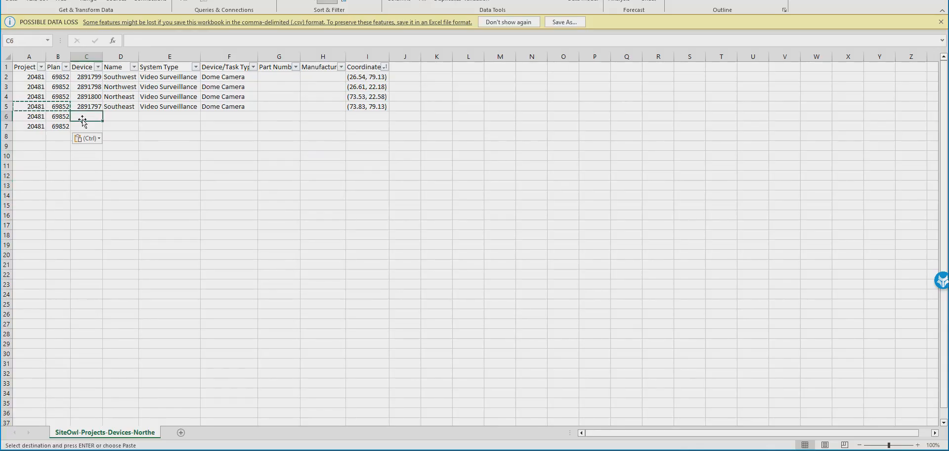
{"action": "type", "text": "new1"}
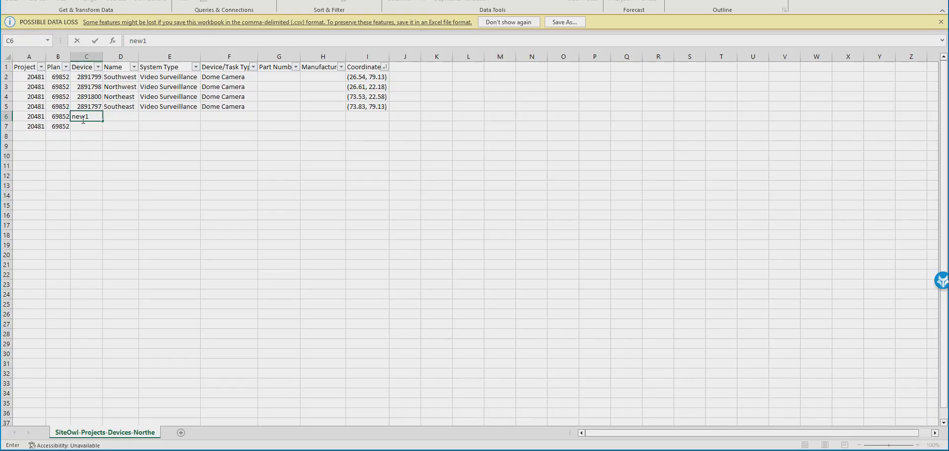
{"action": "key", "text": "Return"}
{"action": "type", "text": "new2"}
{"action": "key", "text": "Return"}
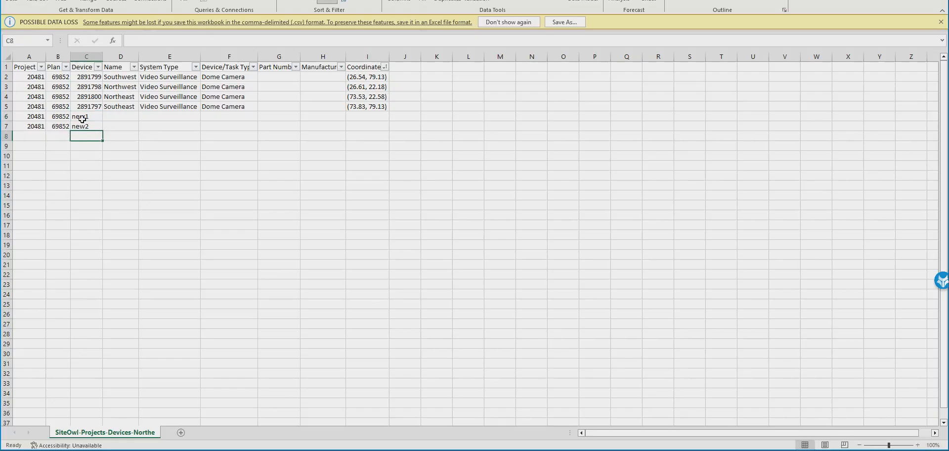
Step: Name the two new devices North Reader in row 6 and South Reader in row 7
{"action": "left_click", "coordinate": [121, 117]}
{"action": "type", "text": "N"}
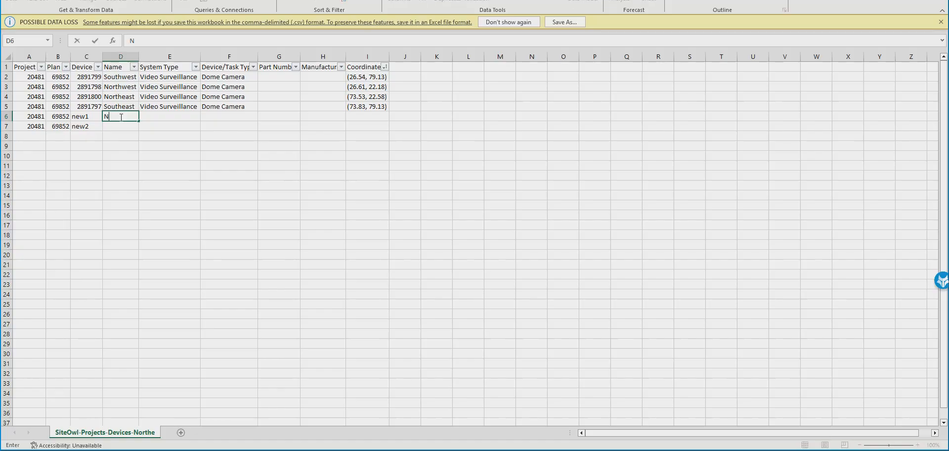
{"action": "type", "text": "orth Reader"}
{"action": "key", "text": "Return"}
{"action": "type", "text": "Soui"}
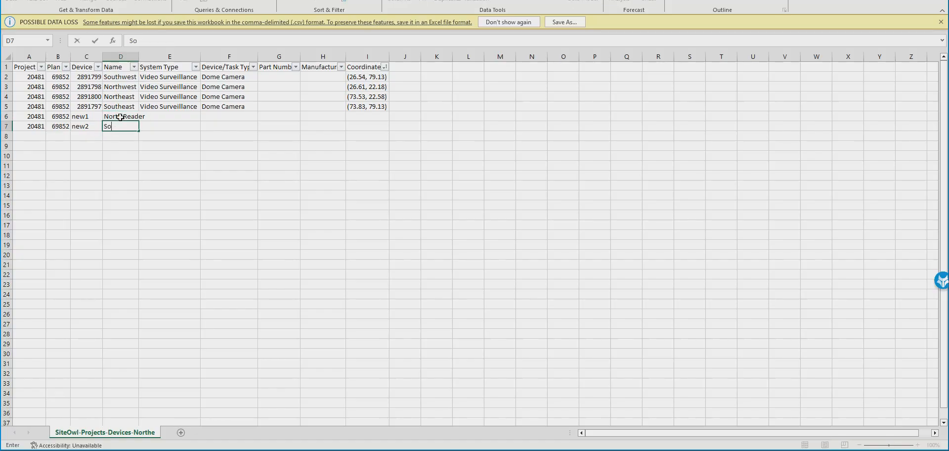
{"action": "key", "text": "BackSpace"}
{"action": "type", "text": "th Reader"}
{"action": "key", "text": "Tab"}
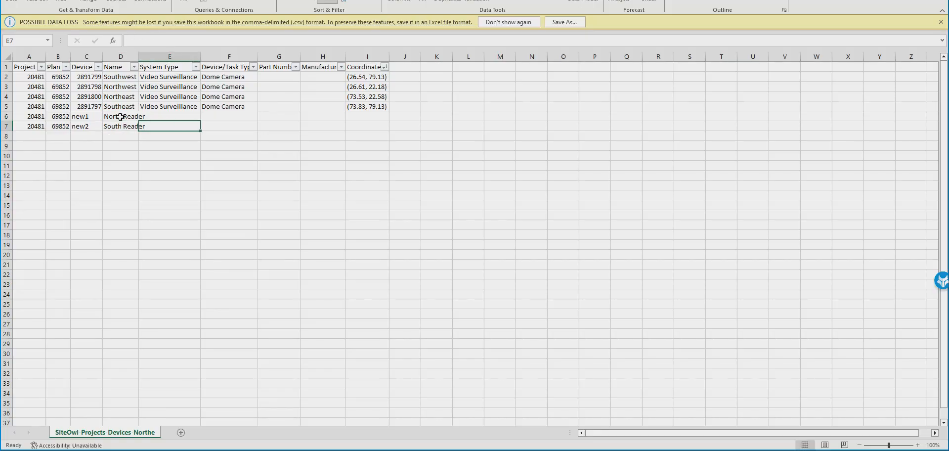
Step: Set the system type of both new devices to Access Control, copying the row 6 entry into row 7
{"action": "left_click", "coordinate": [168, 114]}
{"action": "type", "text": "A"}
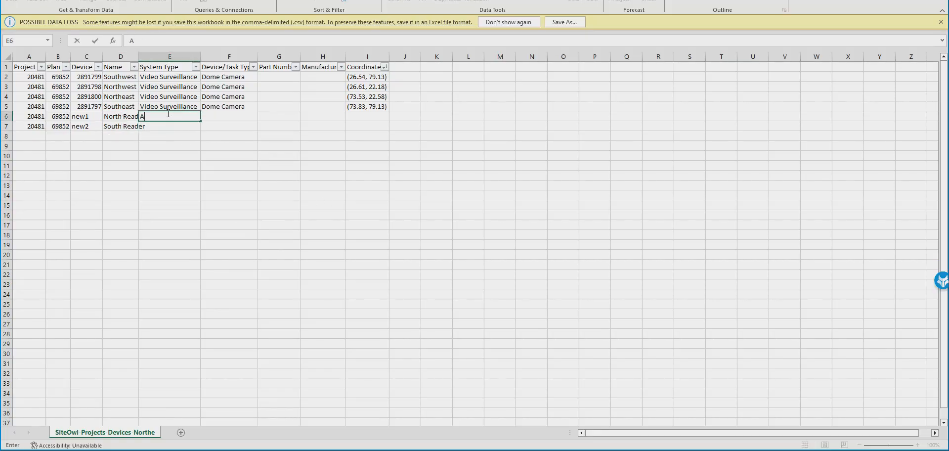
{"action": "type", "text": "ccess Ctr"}
{"action": "type", "text": "ontrol"}
{"action": "key", "text": "Return"}
{"action": "left_click", "coordinate": [167, 114]}
{"action": "key", "text": "ctrl+c"}
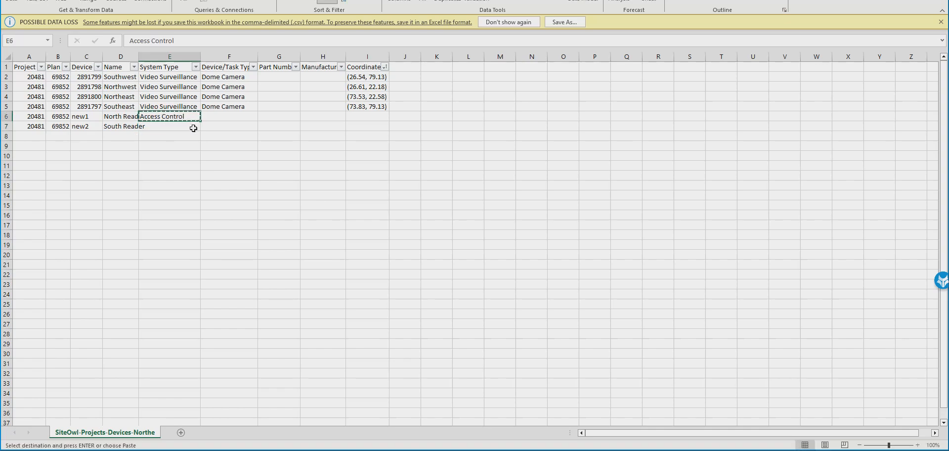
{"action": "left_click", "coordinate": [196, 124]}
{"action": "key", "text": "ctrl+v"}
Step: Enter Card Reader as the device/task type for both new devices in rows 6 and 7
{"action": "left_click", "coordinate": [217, 116]}
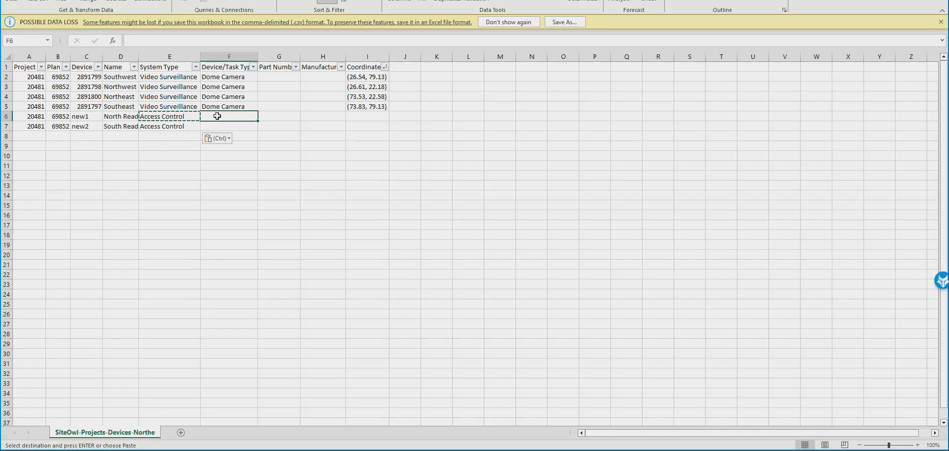
{"action": "type", "text": "Card Reader"}
{"action": "key", "text": "Return"}
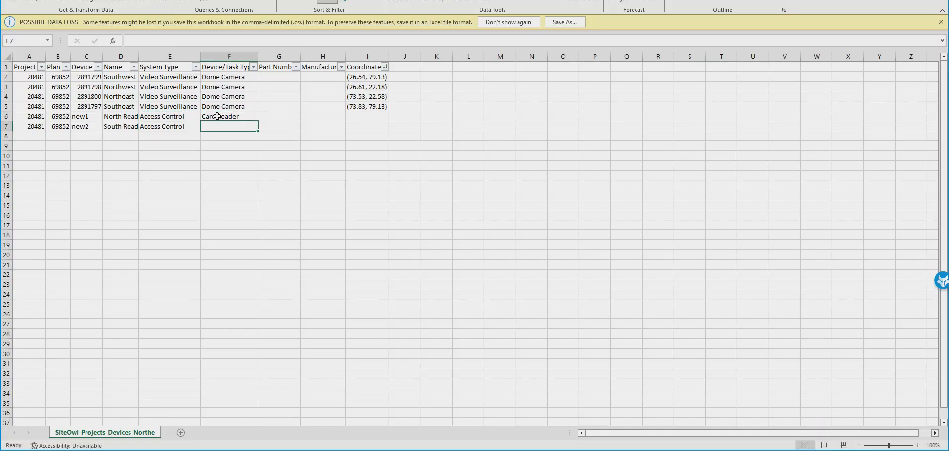
{"action": "type", "text": "Card Reader"}
{"action": "key", "text": "Return"}
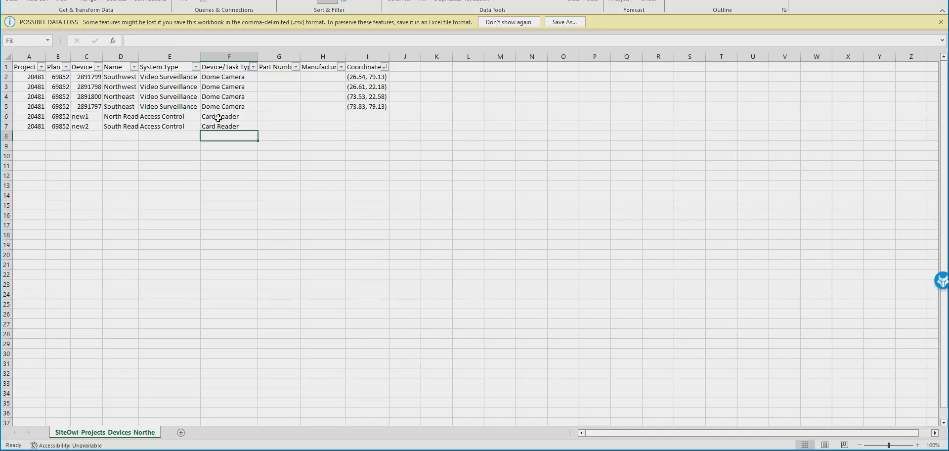
Step: Give North Reader part number RP40 and manufacturer HID, and copy both values to South Reader
{"action": "left_click", "coordinate": [281, 125]}
{"action": "left_click", "coordinate": [284, 118]}
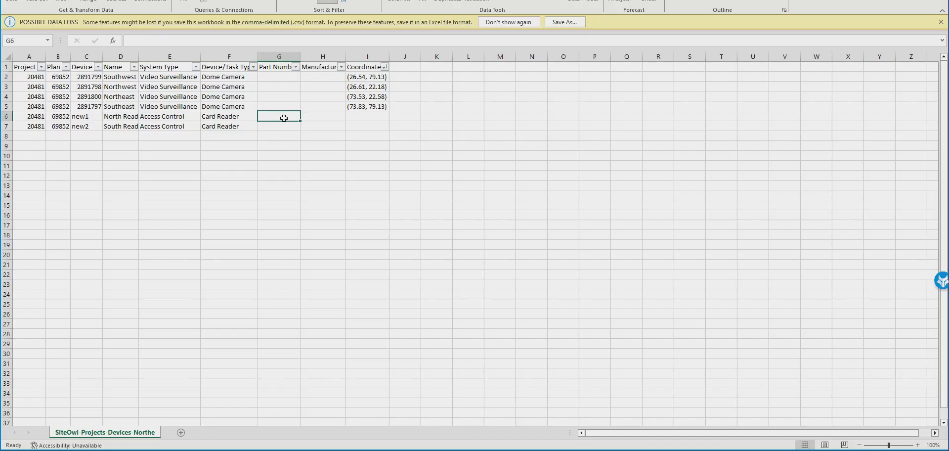
{"action": "type", "text": "RP40"}
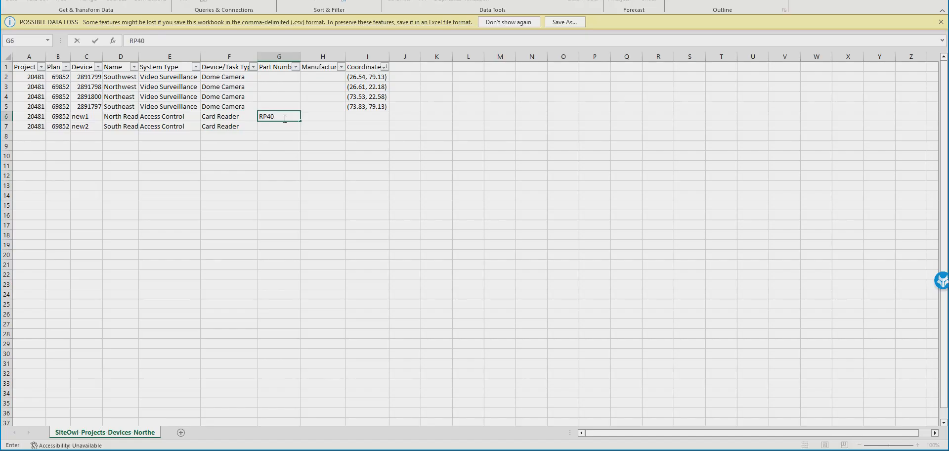
{"action": "key", "text": "Tab"}
{"action": "type", "text": "HID"}
{"action": "key", "text": "Return"}
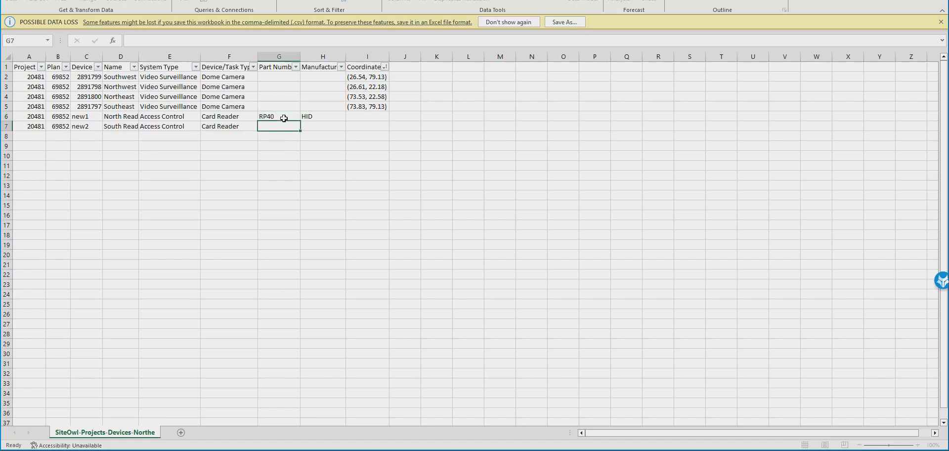
{"action": "left_click_drag", "start_coordinate": [284, 118], "coordinate": [319, 119]}
{"action": "key", "text": "ctrl+c"}
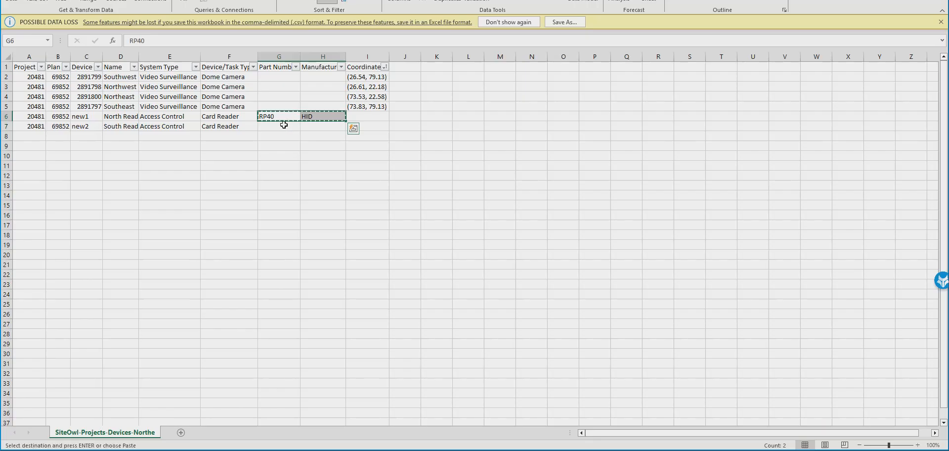
{"action": "left_click", "coordinate": [283, 125]}
{"action": "key", "text": "ctrl+v"}
Step: Start North Reader's coordinate entry in I6 with an opening parenthesis
{"action": "left_click", "coordinate": [360, 114]}
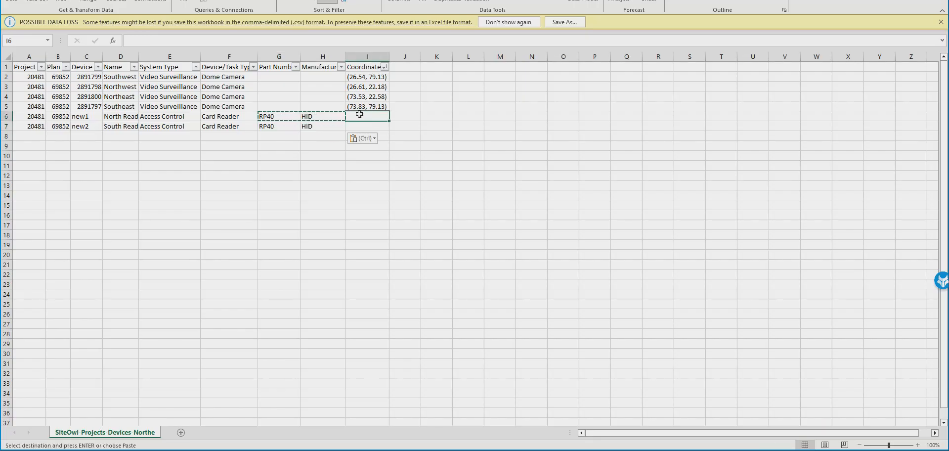
{"action": "type", "text": "("}
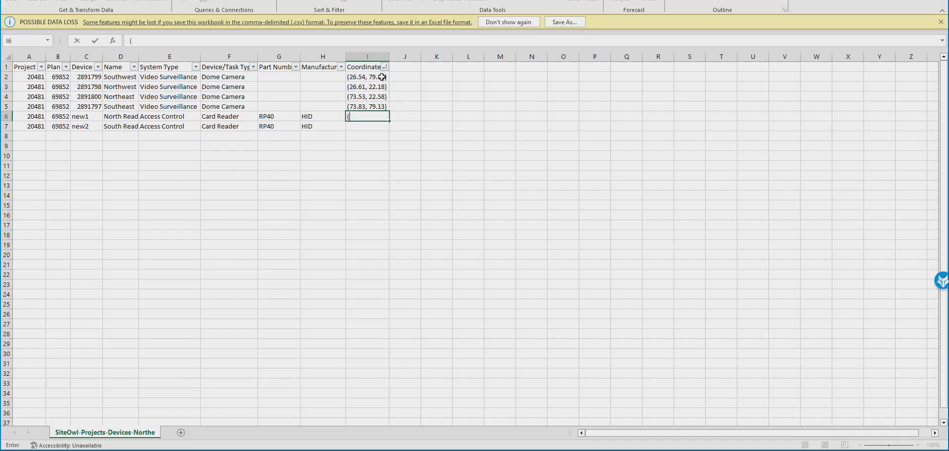
Step: Compare the coordinates of the four corner cameras to see how the x and y values relate to floor plan positions
{"action": "left_click", "coordinate": [358, 90]}
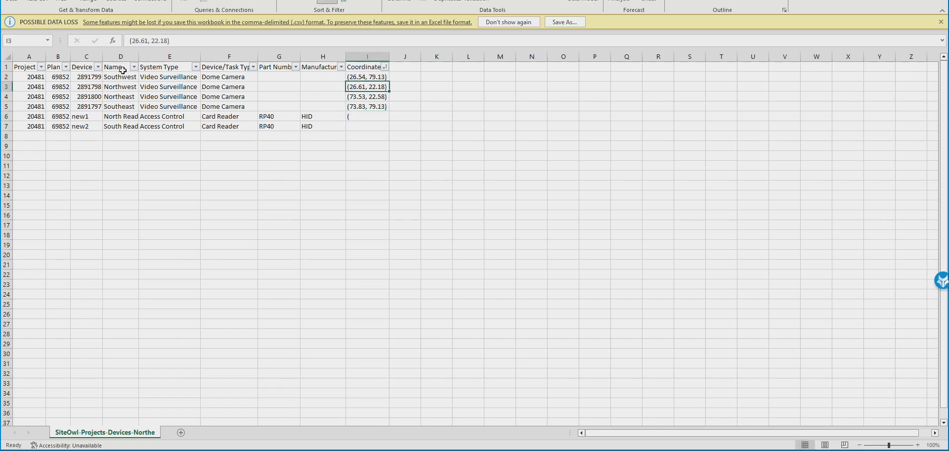
{"action": "left_click", "coordinate": [360, 82]}
{"action": "left_click", "coordinate": [360, 87]}
{"action": "left_click", "coordinate": [360, 82]}
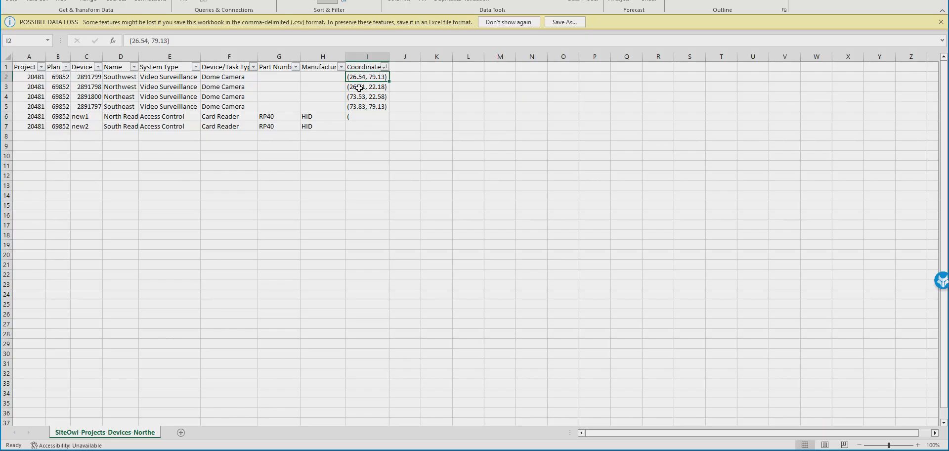
{"action": "left_click", "coordinate": [358, 89]}
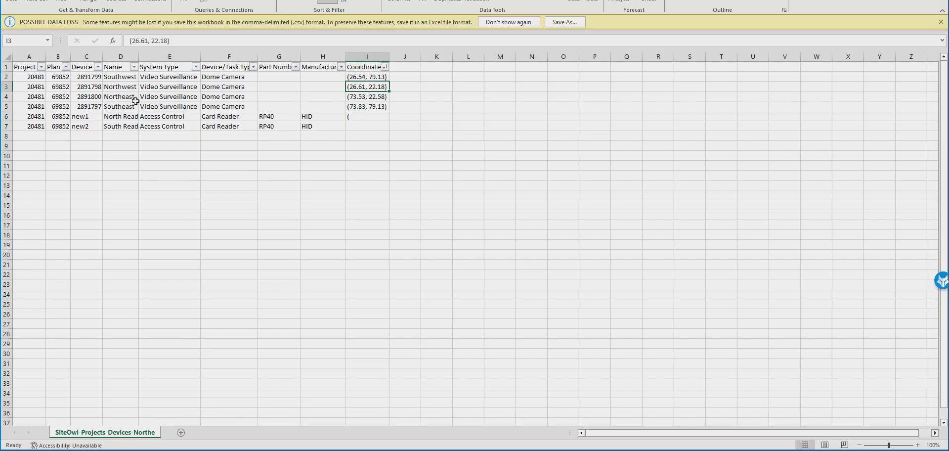
{"action": "left_click", "coordinate": [355, 100]}
{"action": "left_click", "coordinate": [358, 106]}
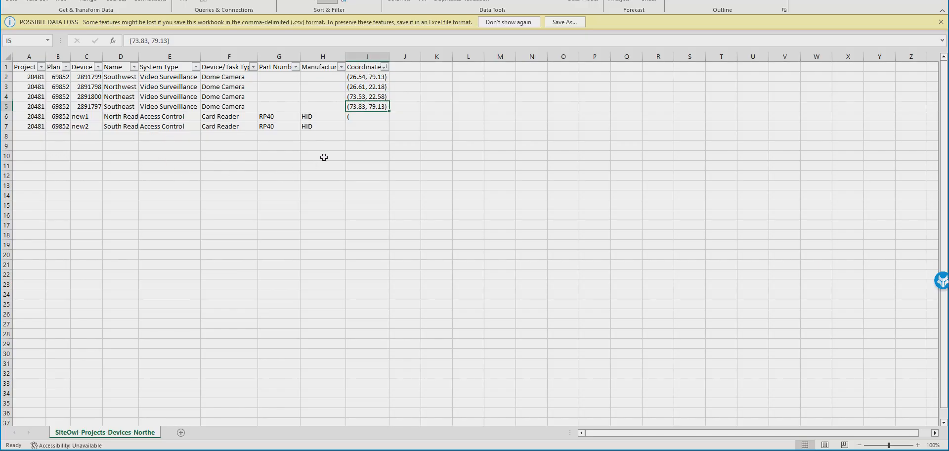
{"action": "left_click", "coordinate": [370, 77]}
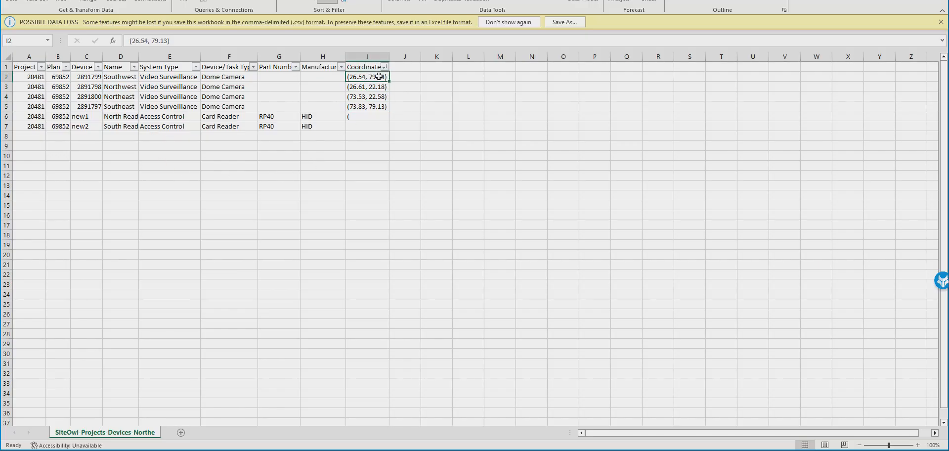
{"action": "left_click", "coordinate": [381, 104]}
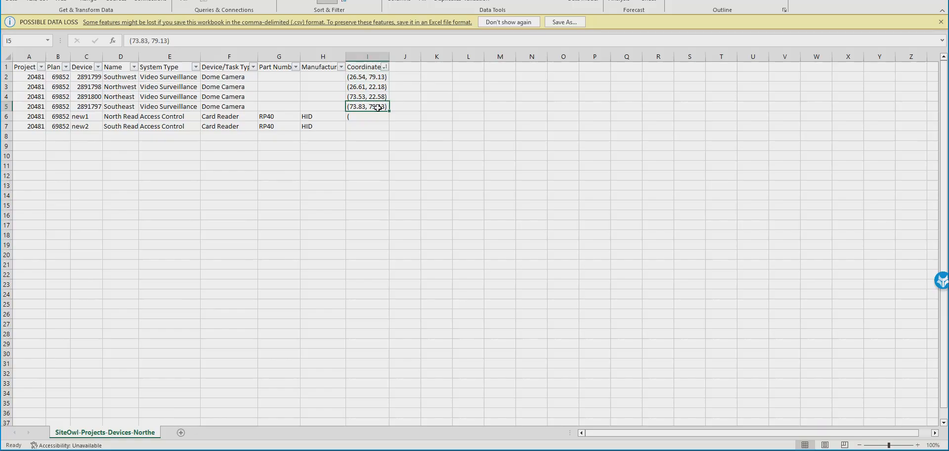
{"action": "left_click", "coordinate": [376, 86]}
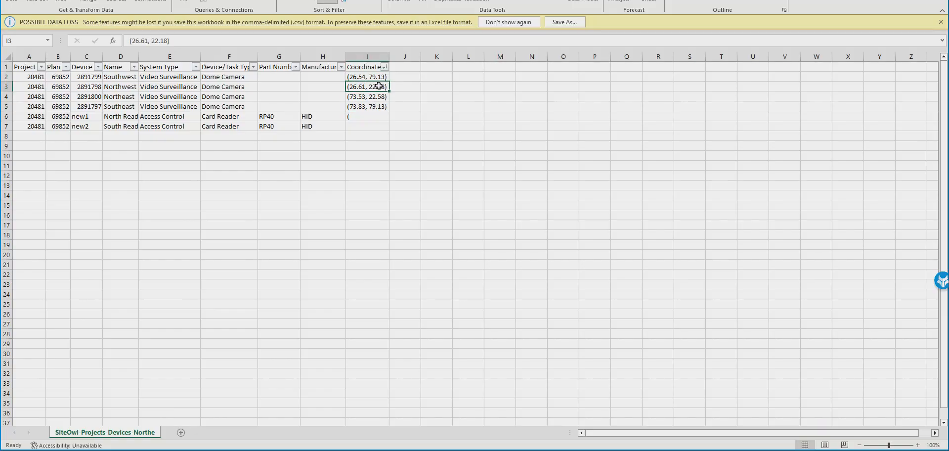
{"action": "left_click", "coordinate": [376, 95]}
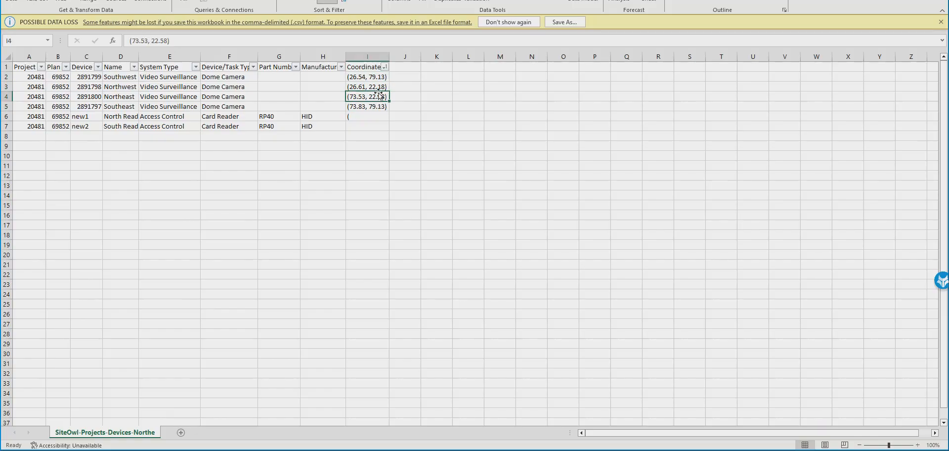
Step: Complete North Reader's coordinates in I6 as (50.00, 25.00)
{"action": "left_click", "coordinate": [364, 116]}
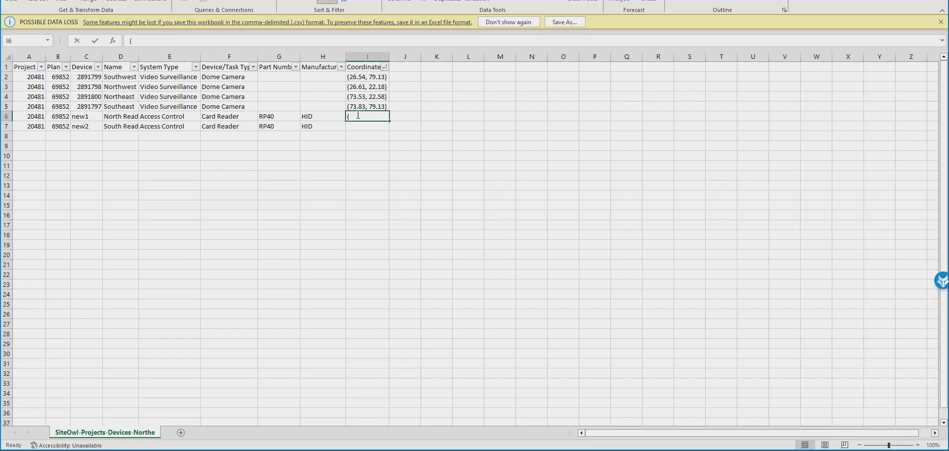
{"action": "key", "text": "F2"}
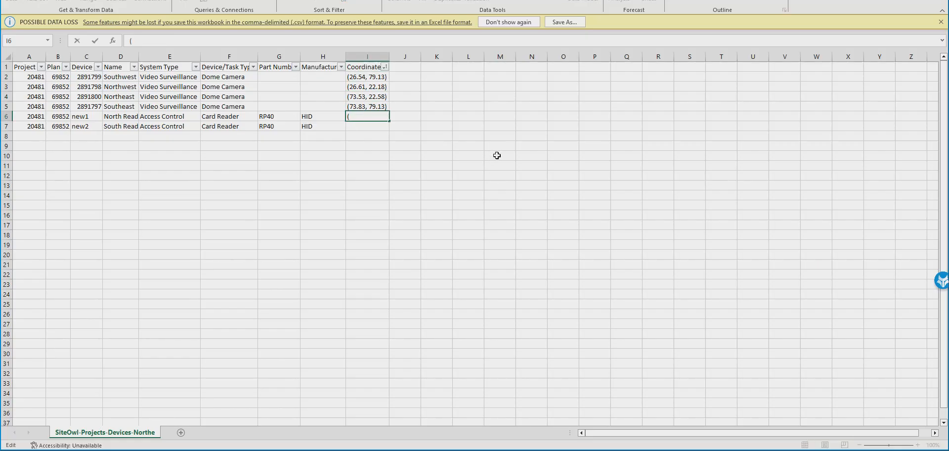
{"action": "type", "text": "50.00, 25.00"}
{"action": "key", "text": "Return"}
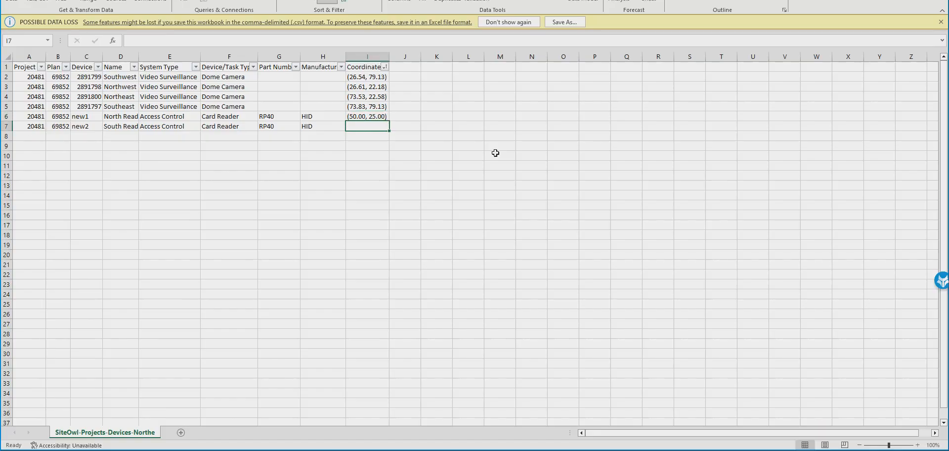
Step: Enter (50.00, 75.00) as South Reader's coordinates in I7
{"action": "type", "text": "(50.00, 7"}
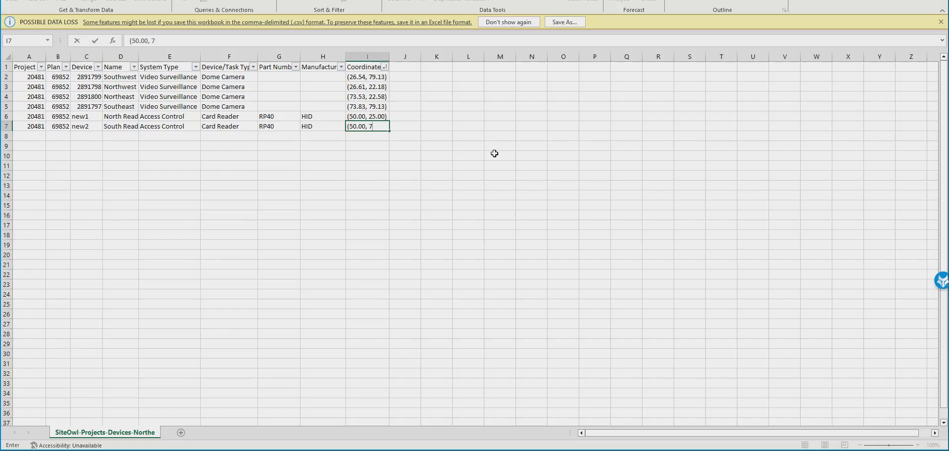
{"action": "type", "text": "5.00"}
{"action": "left_click", "coordinate": [431, 177]}
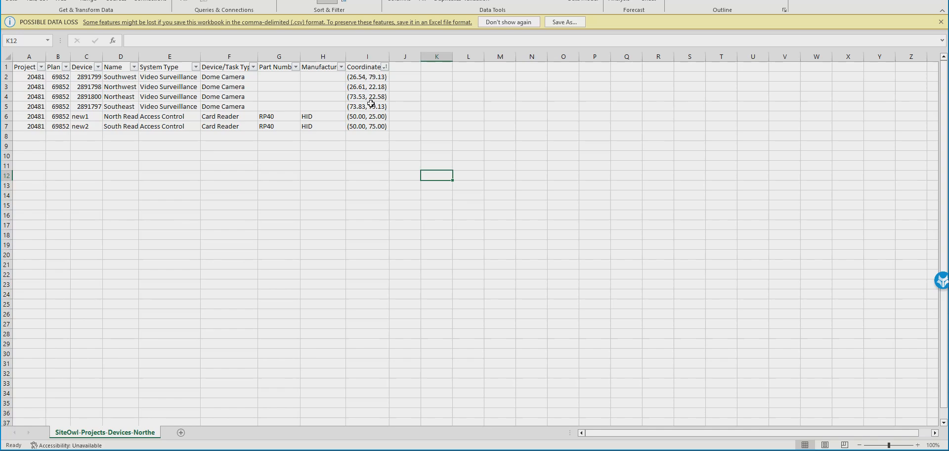
{"action": "left_click", "coordinate": [384, 202]}
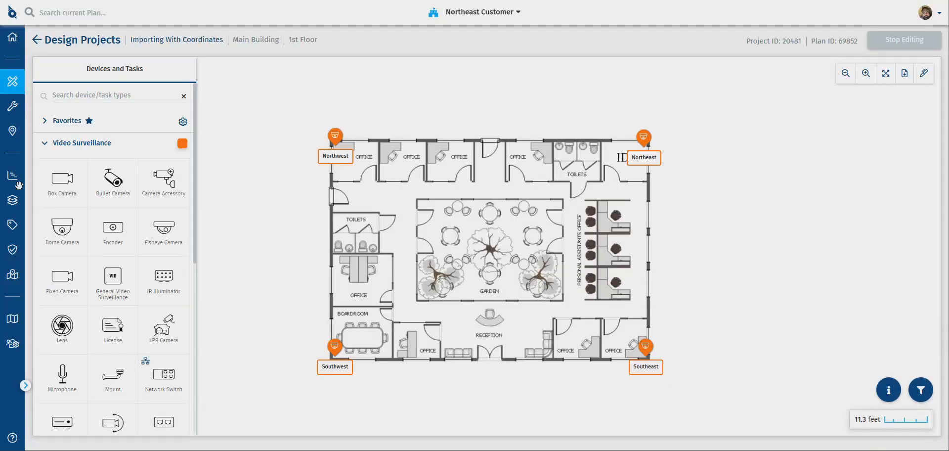
{"action": "left_click", "coordinate": [12, 131]}
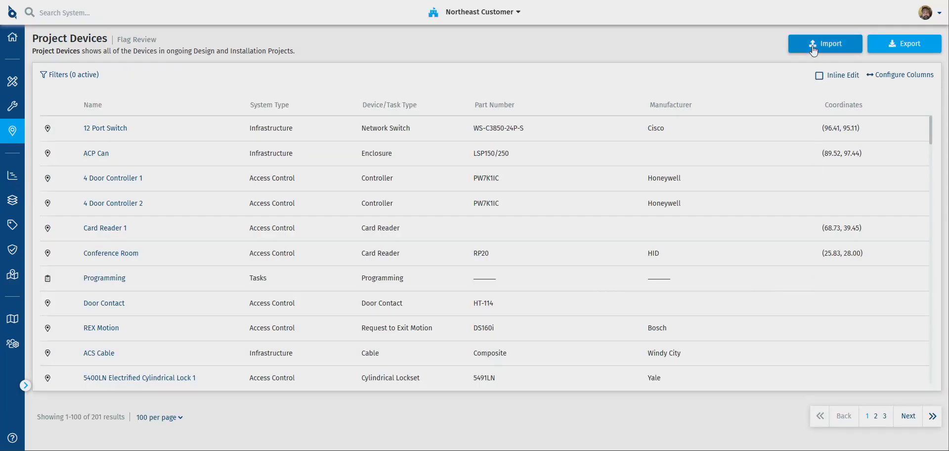
{"action": "left_click", "coordinate": [813, 47]}
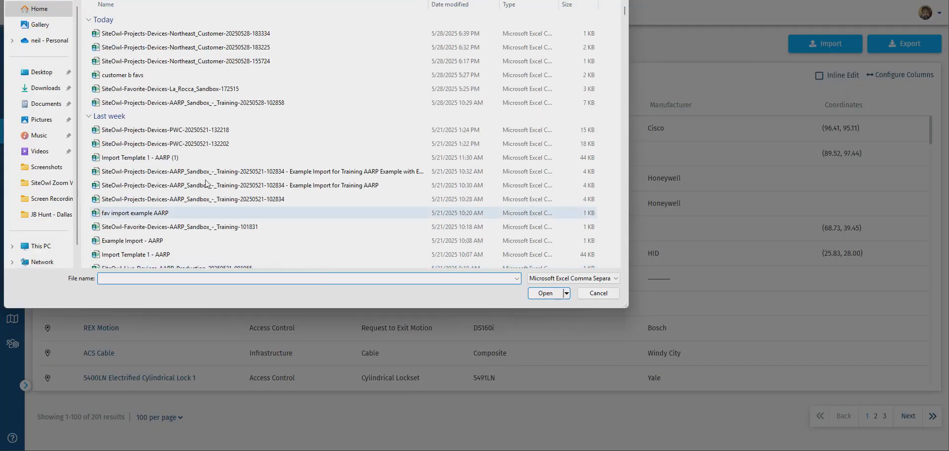
{"action": "left_click", "coordinate": [221, 34]}
{"action": "left_click", "coordinate": [555, 295]}
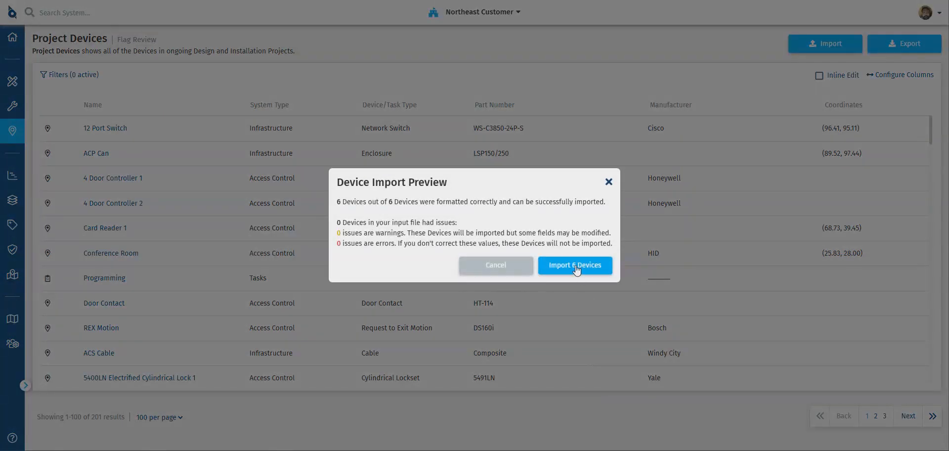
{"action": "left_click", "coordinate": [576, 267]}
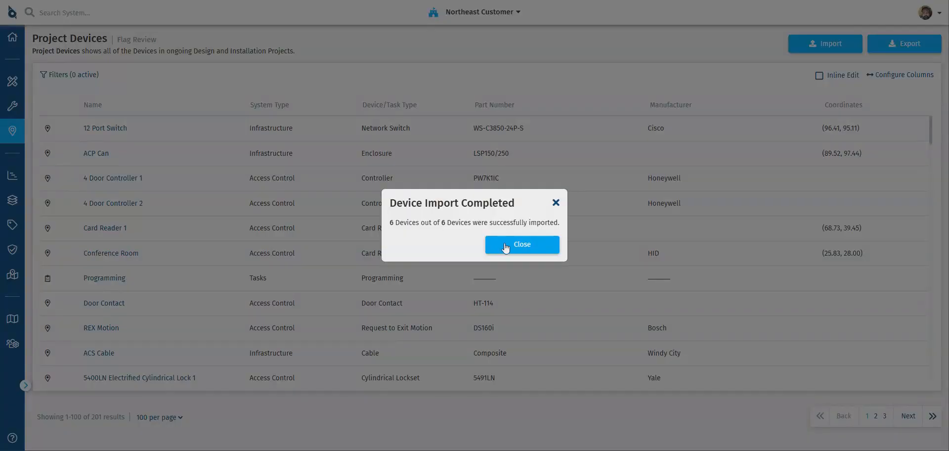
{"action": "left_click", "coordinate": [488, 247]}
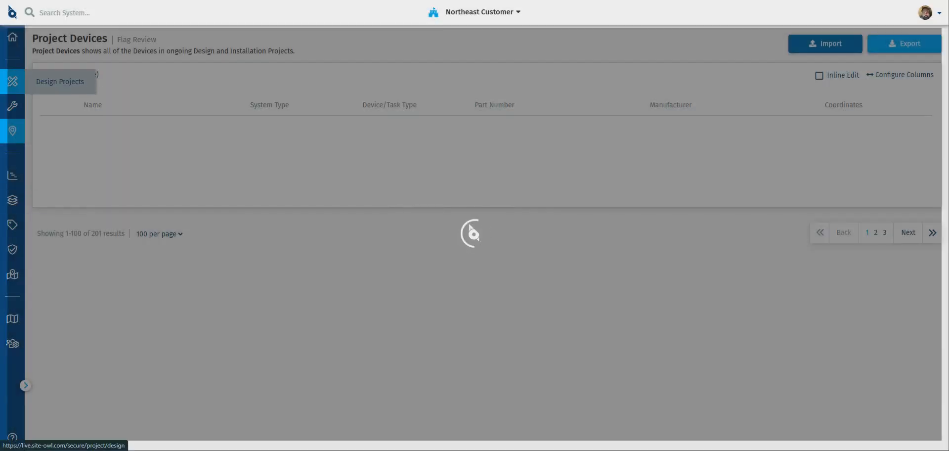
Step: Open the Main Building 1st Floor plan of the Importing With Coordinates design project and view the details of North Reader and South Reader
{"action": "left_click", "coordinate": [12, 81]}
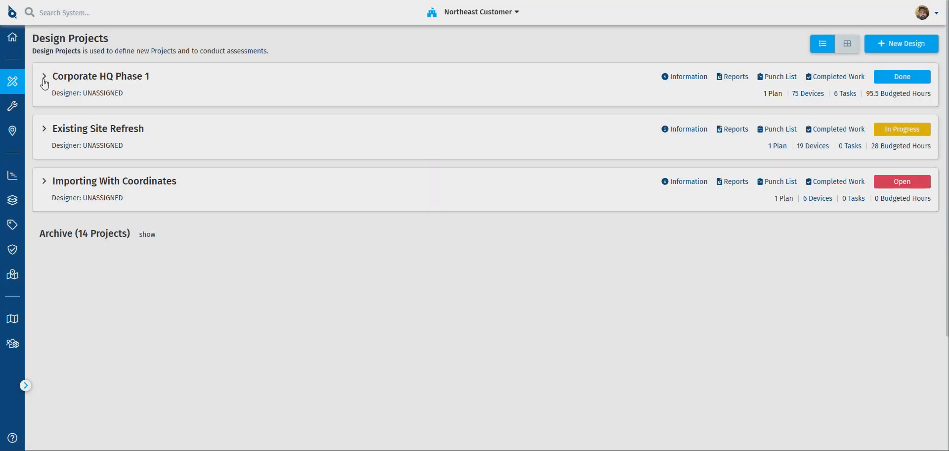
{"action": "left_click", "coordinate": [59, 181]}
{"action": "left_click", "coordinate": [75, 267]}
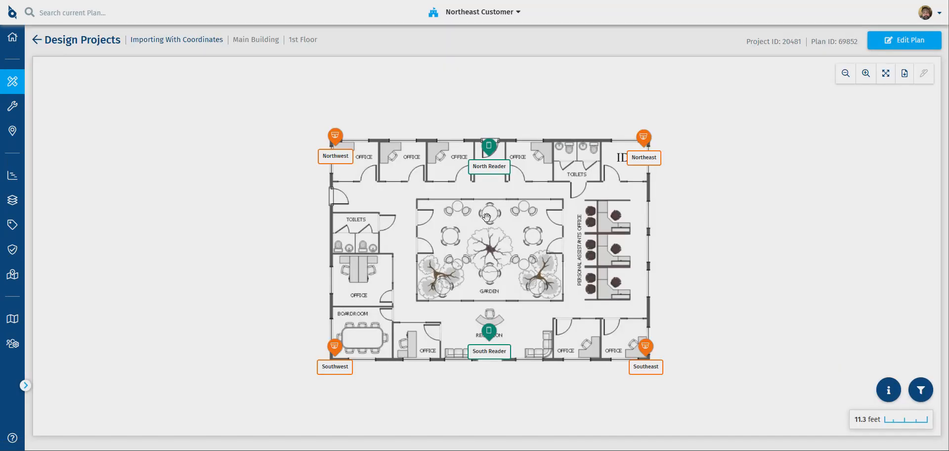
{"action": "left_click", "coordinate": [484, 154]}
{"action": "left_click", "coordinate": [490, 330]}
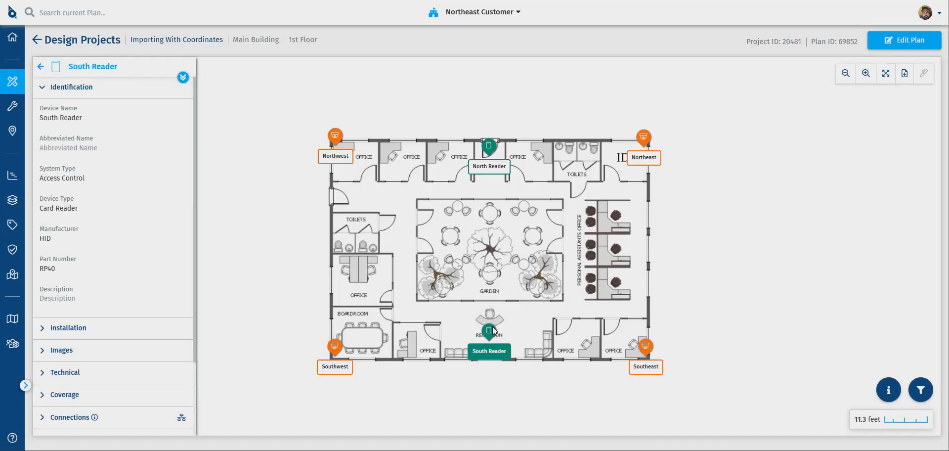